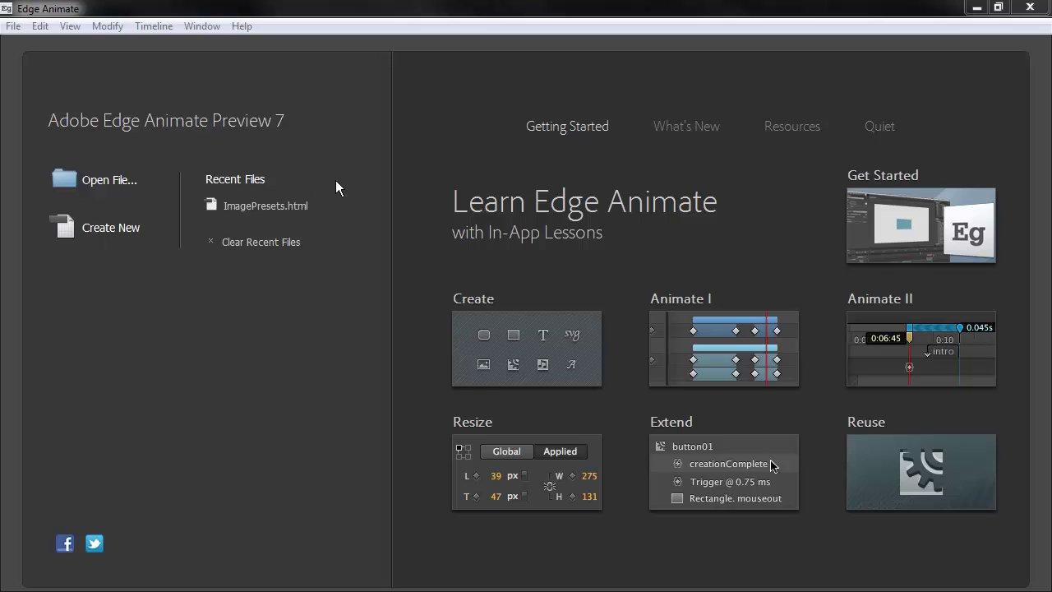
Step: Open the ImagePresets.html project and collapse then re-expand the Stage and Preloader properties
left_click(269, 207)
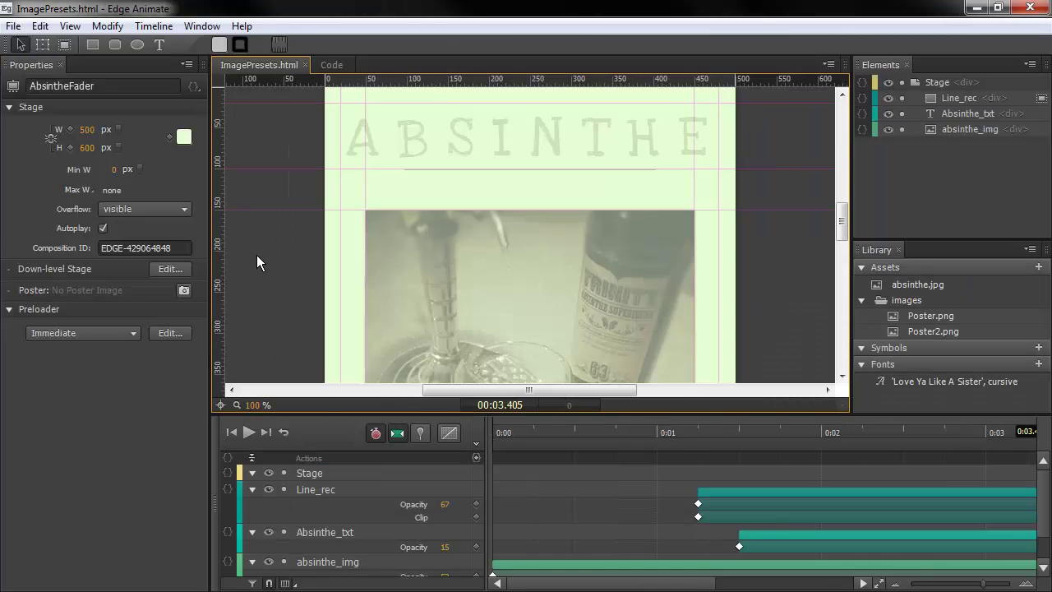
left_click(11, 107)
left_click(20, 108)
left_click(10, 310)
left_click(8, 310)
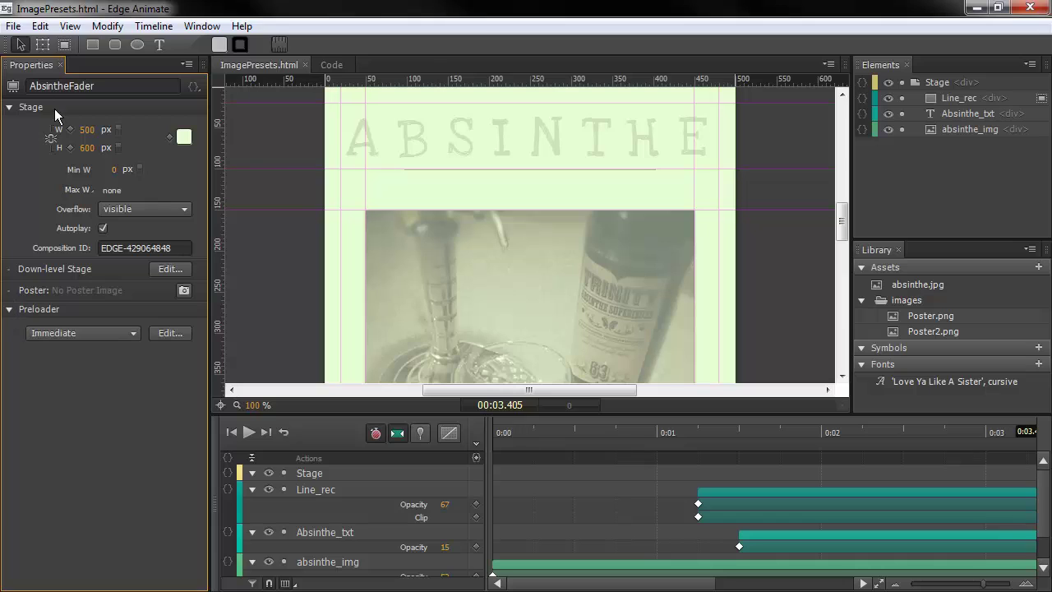
Step: Select absinthe_img and expand its Clip, Shadow, Image, Transform and Position and Size properties
left_click(505, 251)
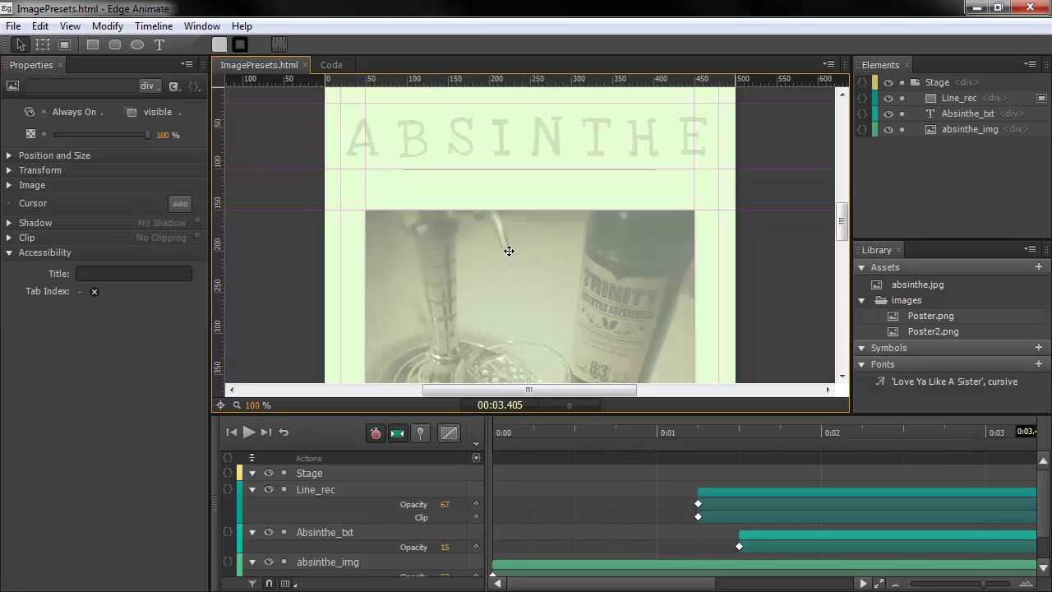
left_click(8, 238)
left_click(8, 223)
left_click(6, 185)
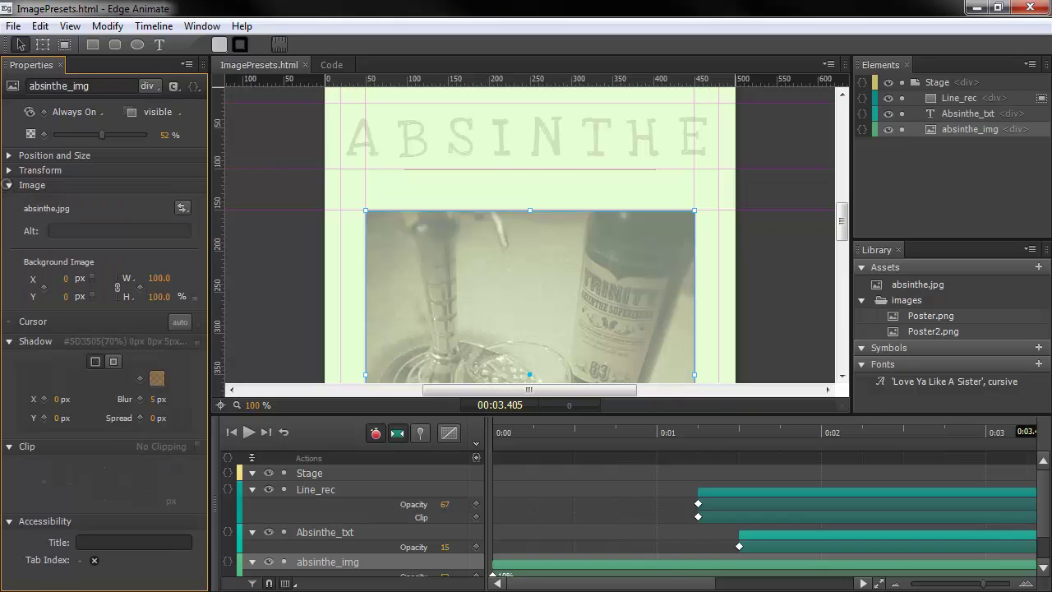
left_click(8, 170)
left_click(8, 156)
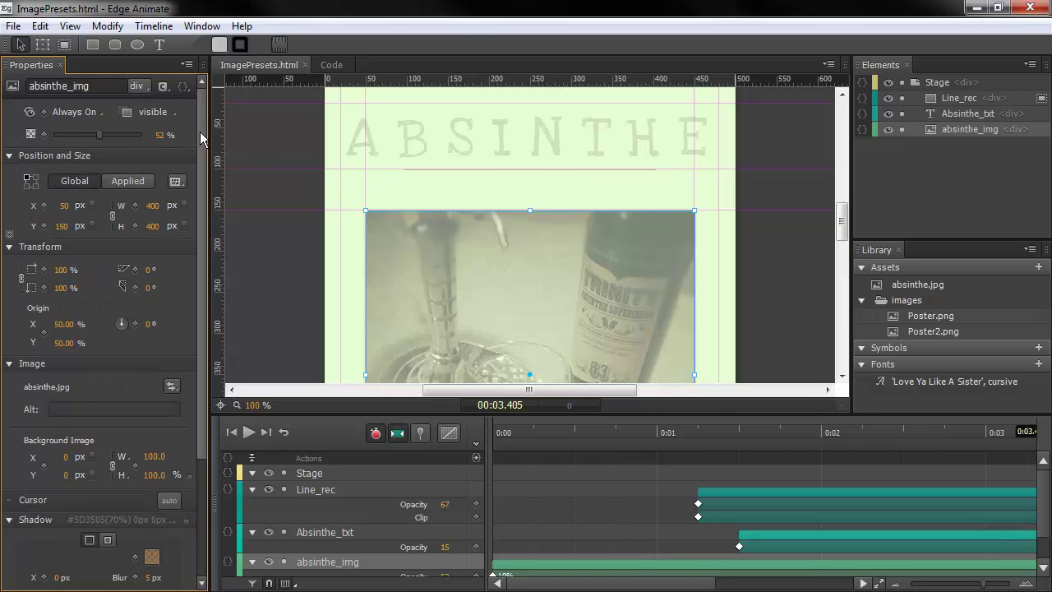
left_click_drag(200, 132, 200, 98)
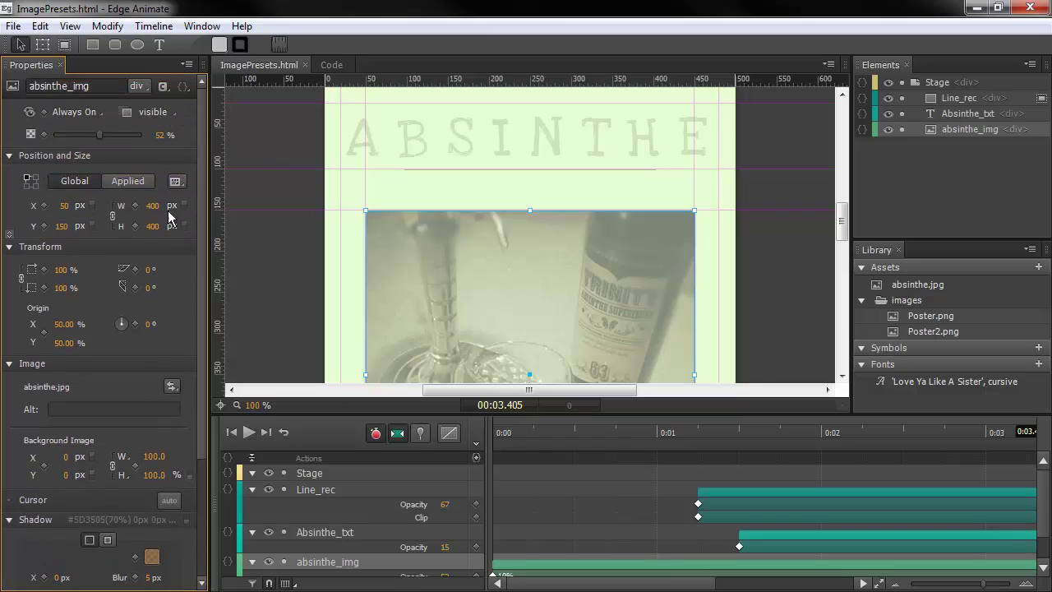
Step: Switch the image's X position unit from px to % and back to px
left_click(81, 206)
left_click(80, 206)
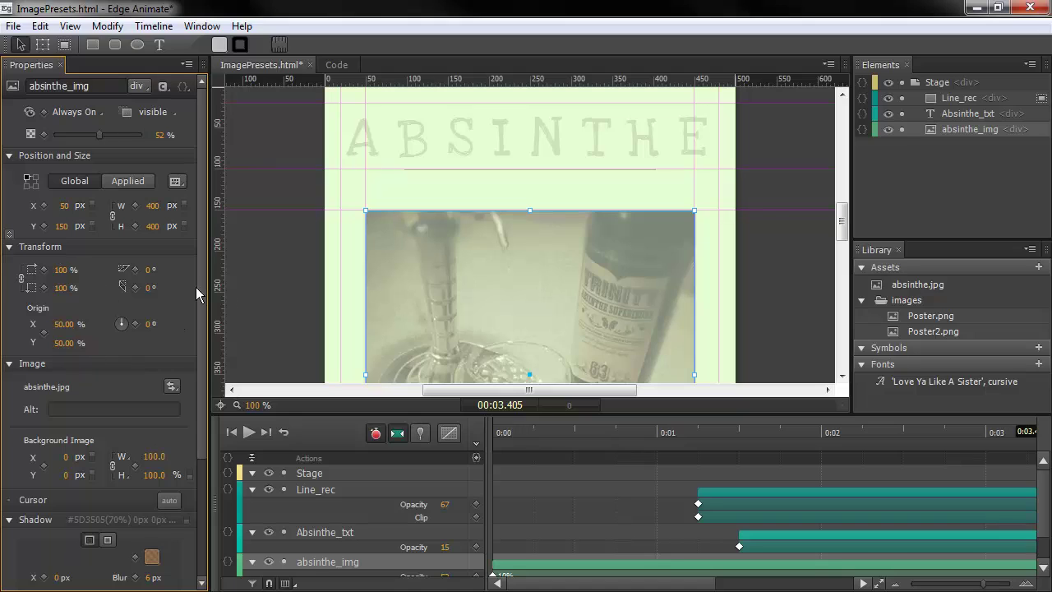
scroll(189, 370, "down", 5)
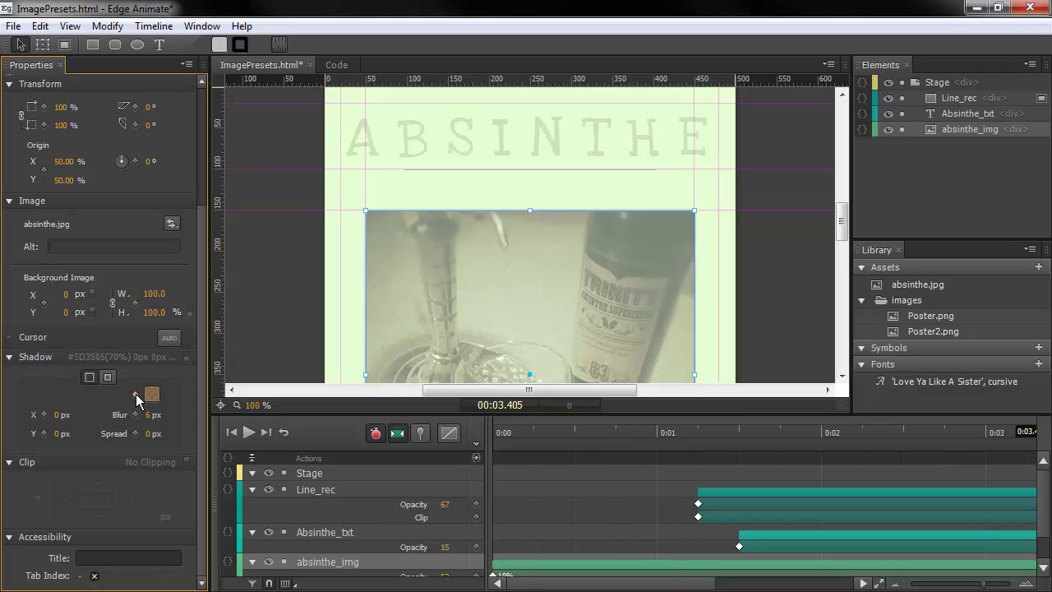
scroll(212, 426, "up", 5)
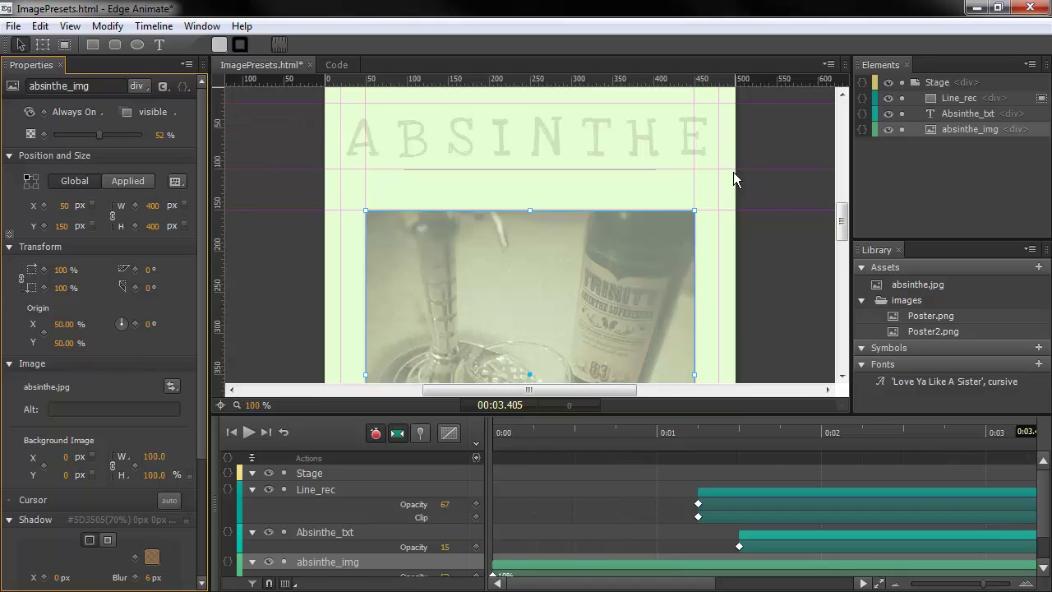
Step: Add a vertical guide at x=252 down the poster's middle and convert it to a percentage guide
left_click(217, 190)
left_click_drag(216, 190, 533, 188)
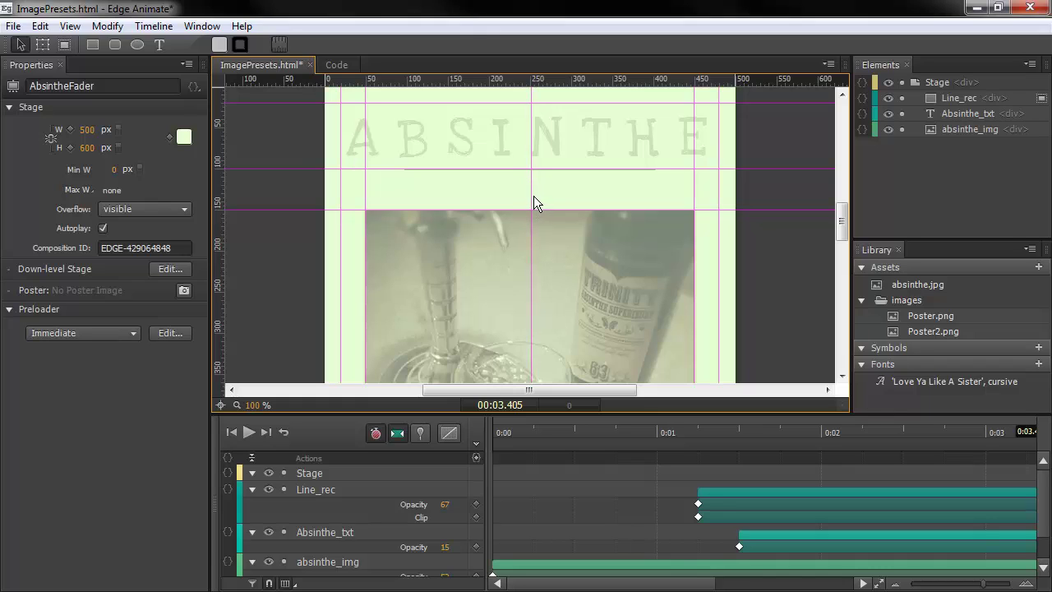
right_click(531, 200)
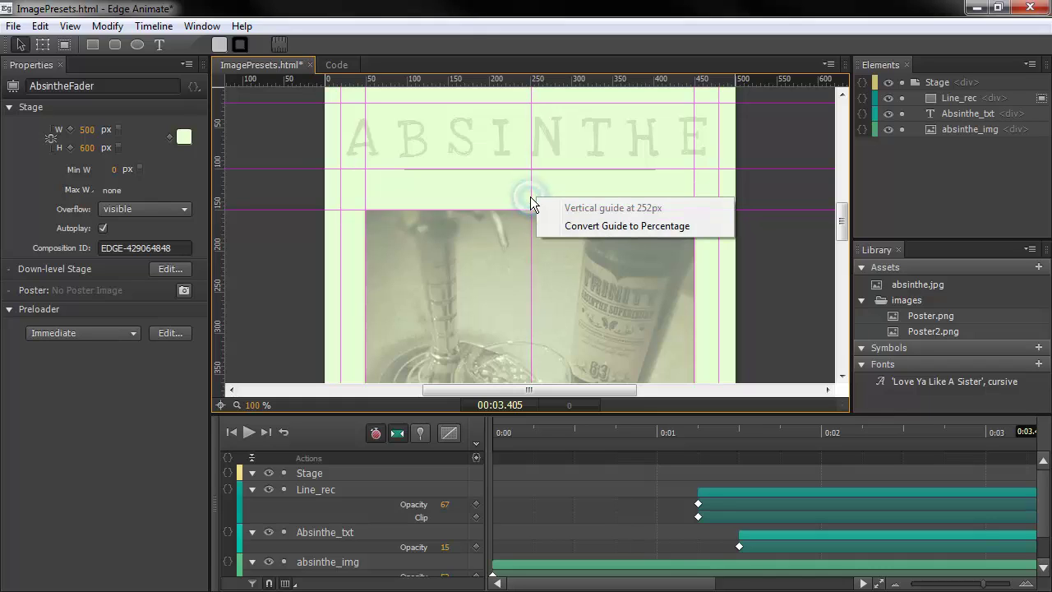
left_click(633, 227)
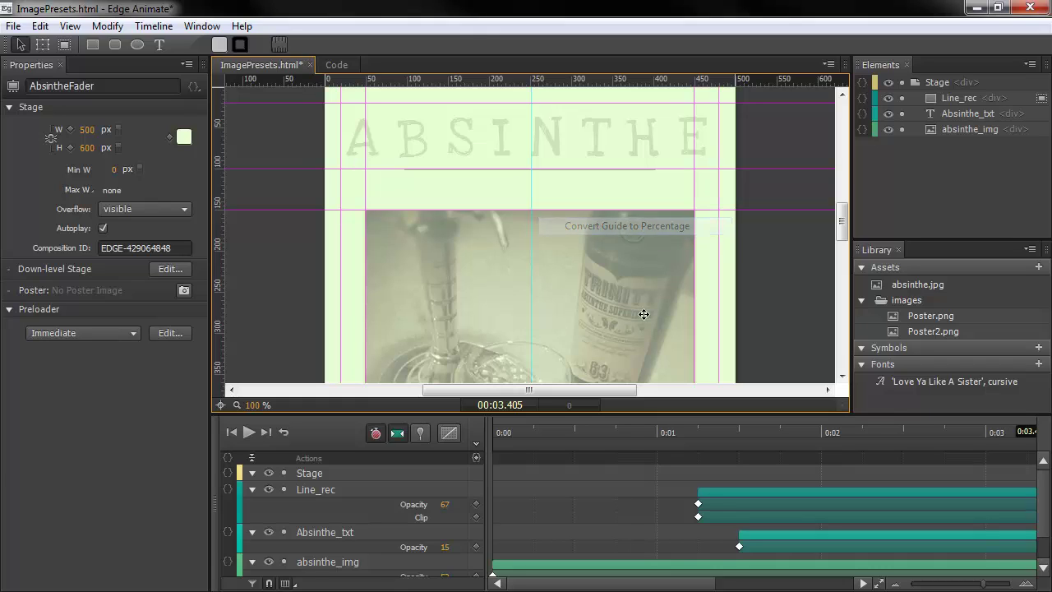
Step: Reopen the guide's context options to confirm its new 50.4% position
right_click(530, 199)
left_click(531, 194)
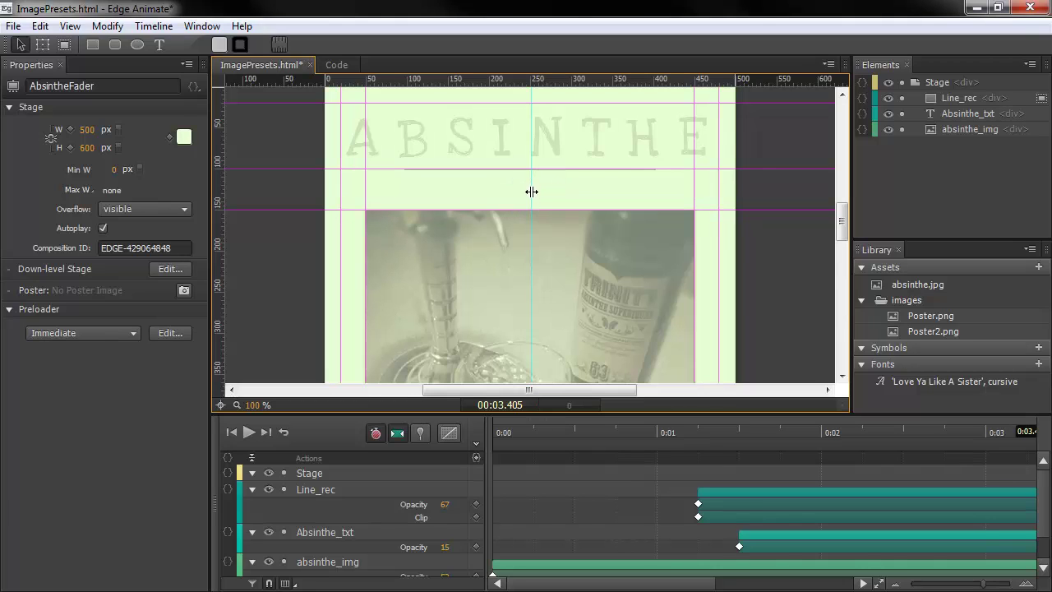
right_click(532, 192)
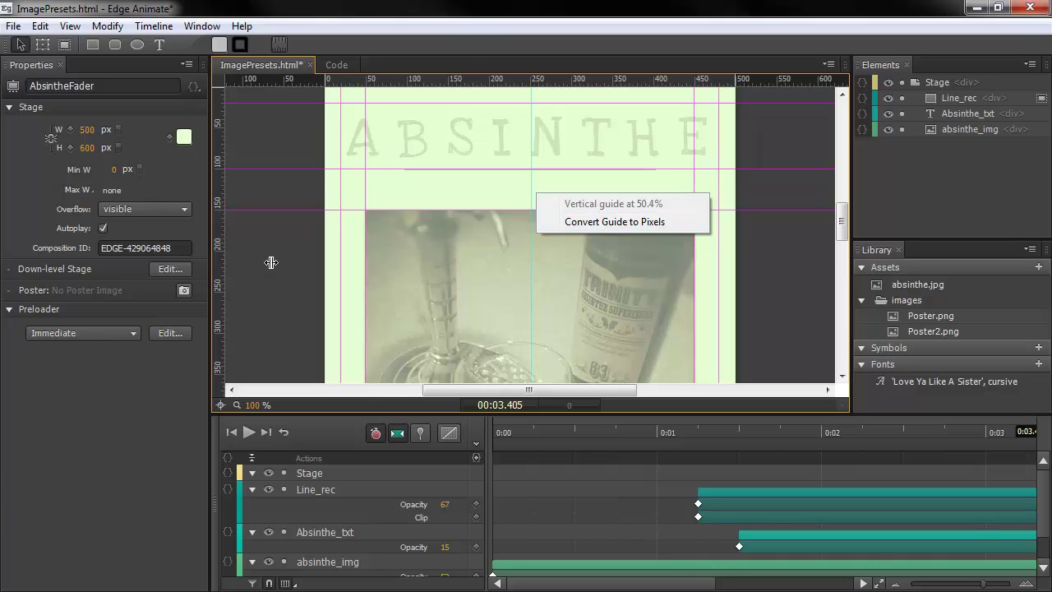
Step: Scroll the stage, centre the poster, and zoom down to 50% so every guide is visible
left_click(266, 293)
left_click_drag(567, 390, 499, 391)
left_click_drag(845, 226, 840, 164)
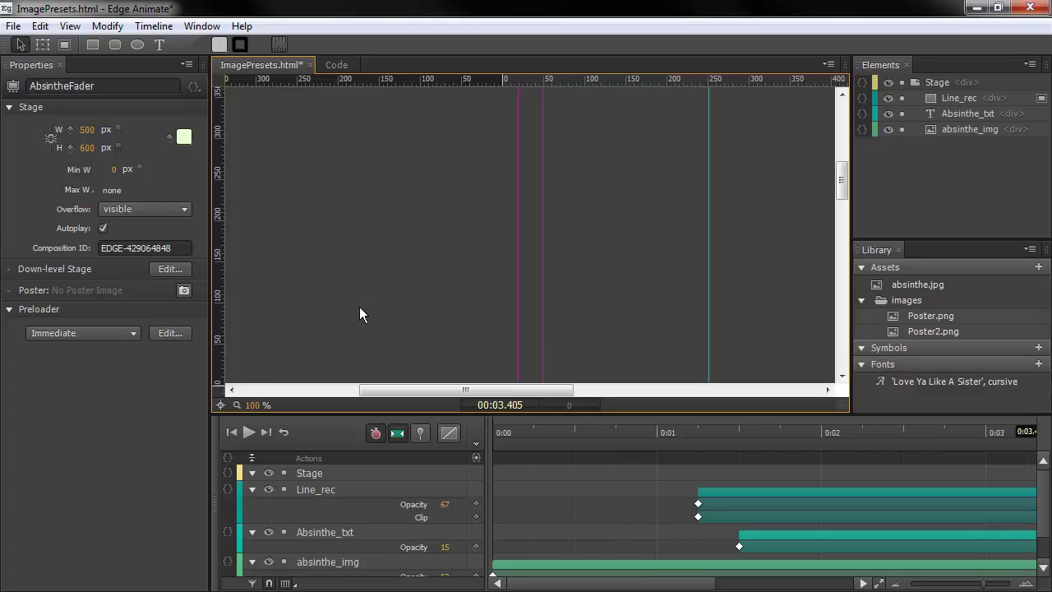
left_click(220, 405)
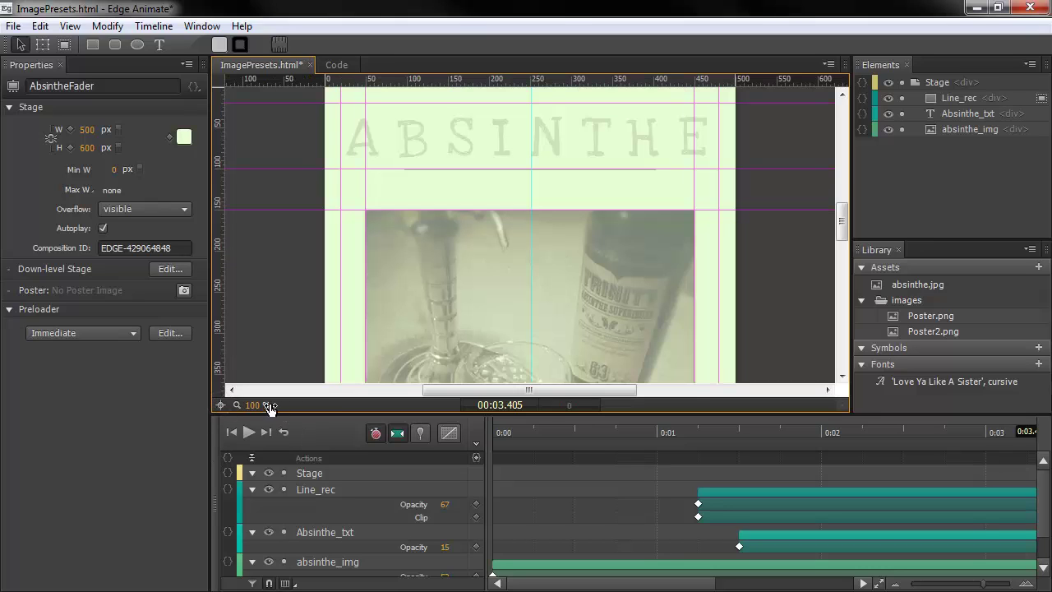
left_click_drag(251, 405, 220, 398)
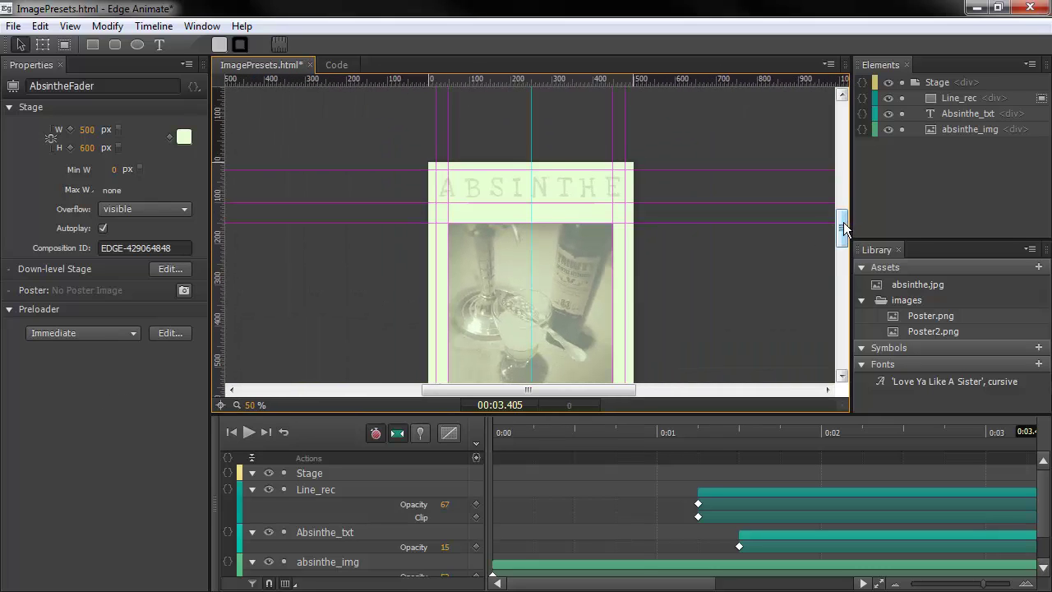
mouse_move(844, 223)
left_mouse_down()
mouse_move(836, 250)
mouse_move(826, 226)
left_mouse_up()
scroll(530, 247, "up", 2)
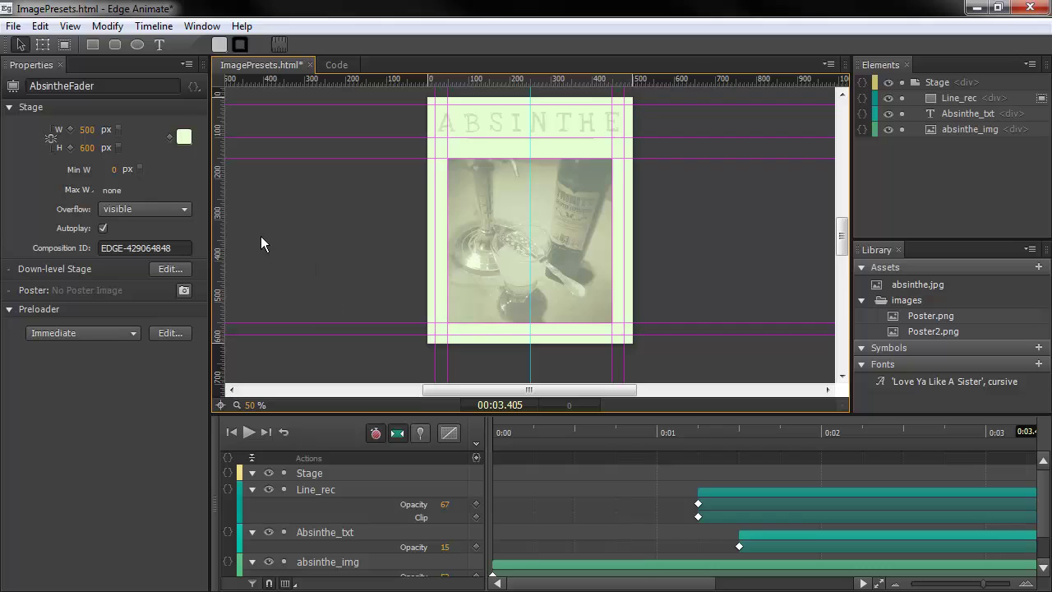
left_click(71, 26)
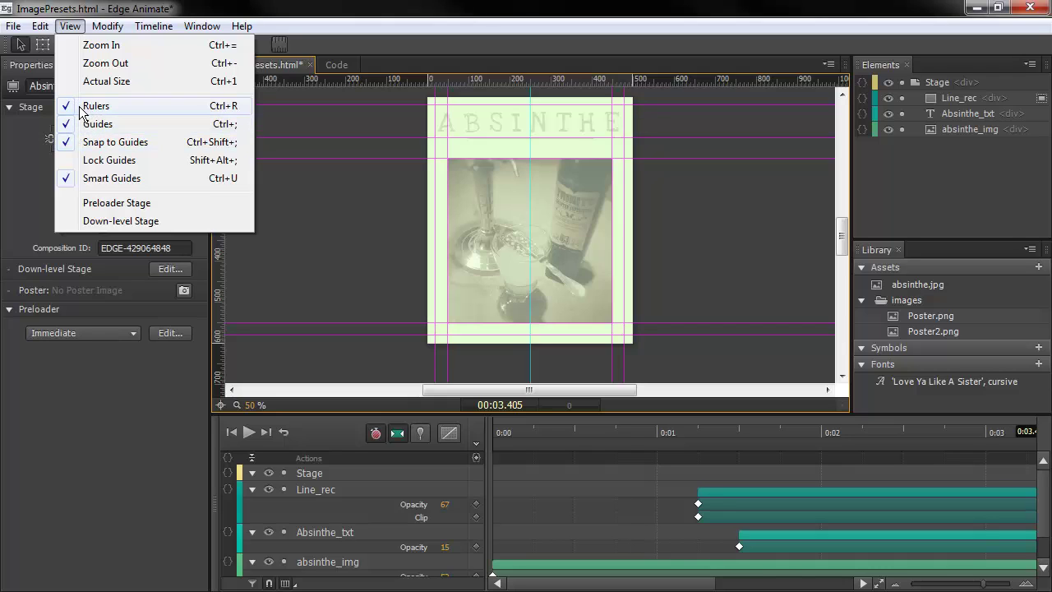
left_click(119, 408)
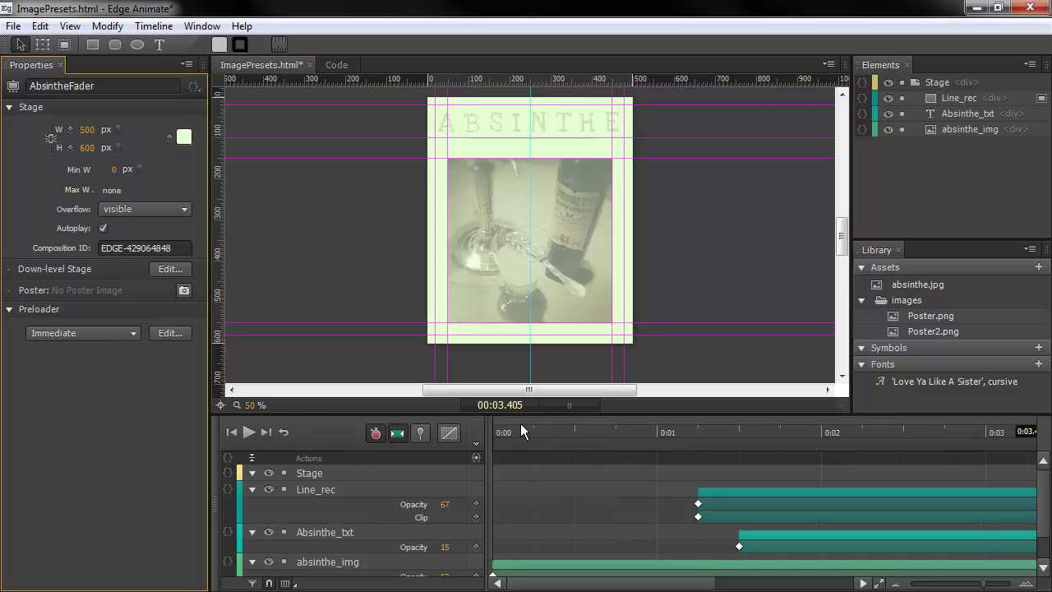
Step: Turn on the timeline grid and change its interval from 0.25 to 1 second
left_click(286, 584)
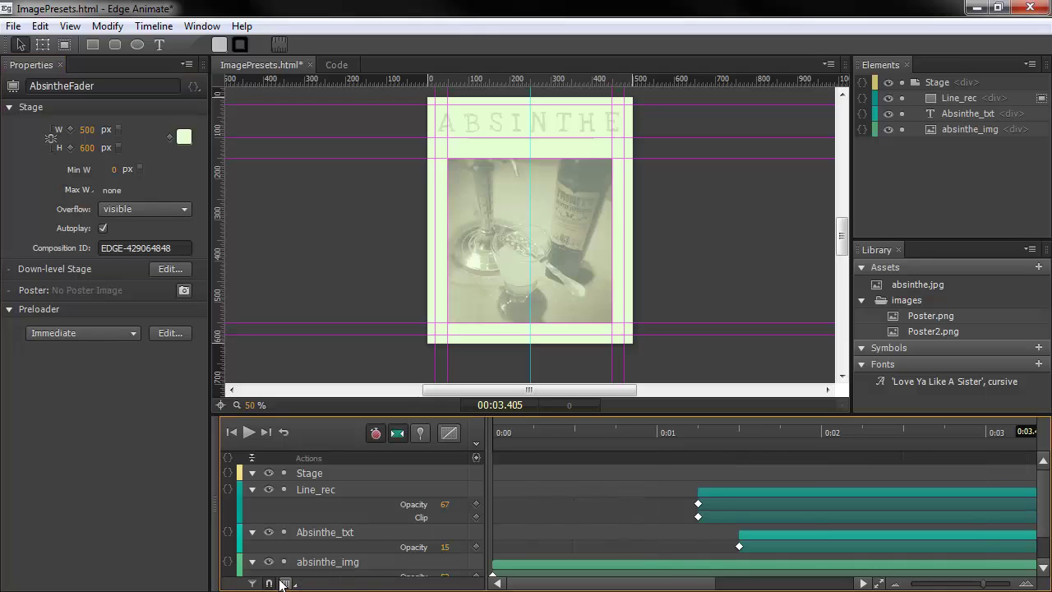
left_click(294, 585)
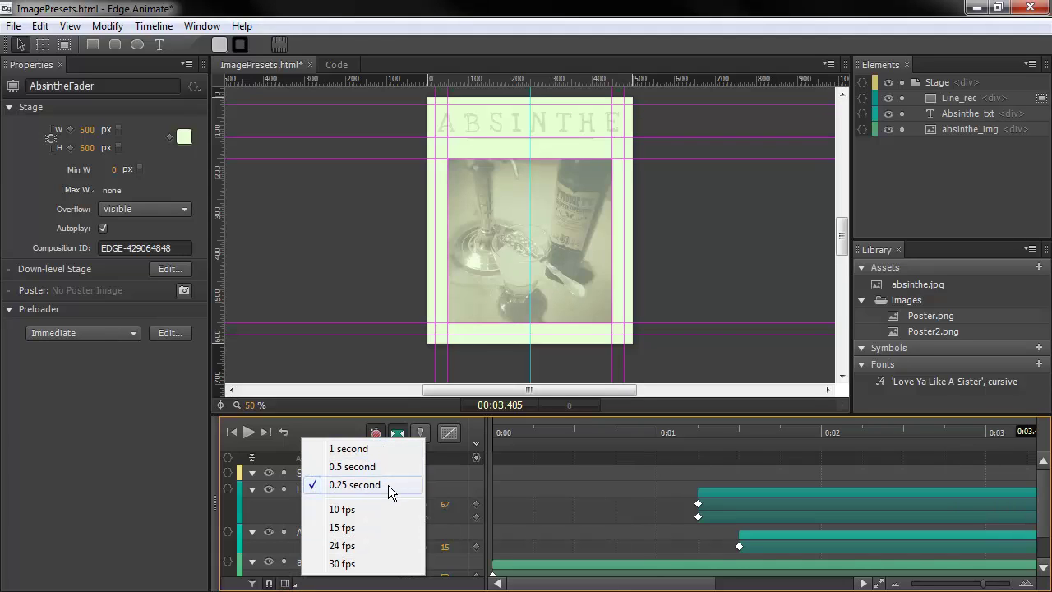
left_click(364, 450)
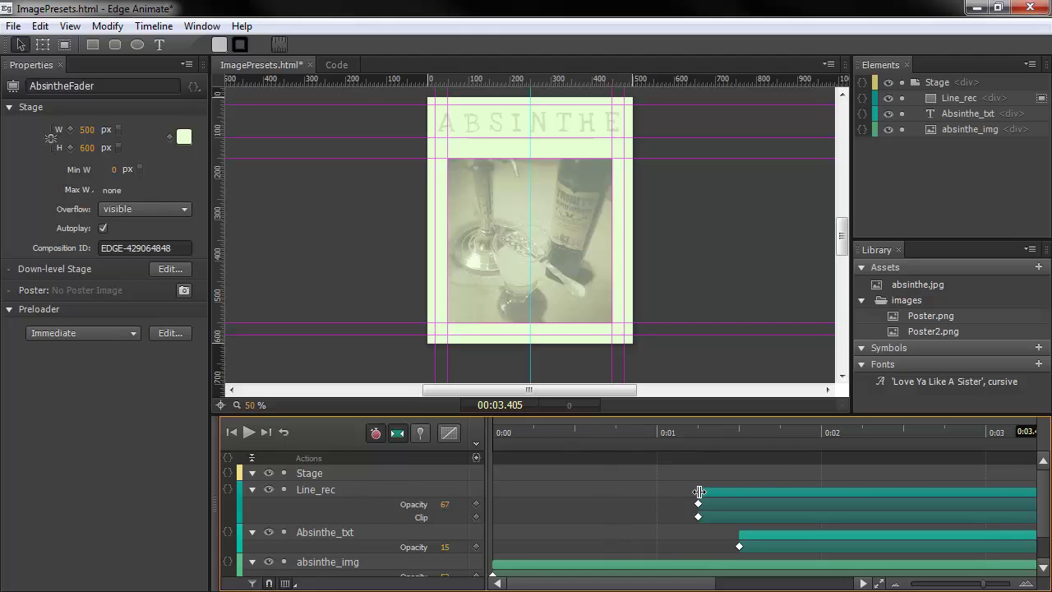
Step: Drag the Line_rec animation bar to snap it to the 1-second timeline grid
mouse_move(719, 492)
left_mouse_down()
mouse_move(681, 491)
mouse_move(726, 497)
left_mouse_up()
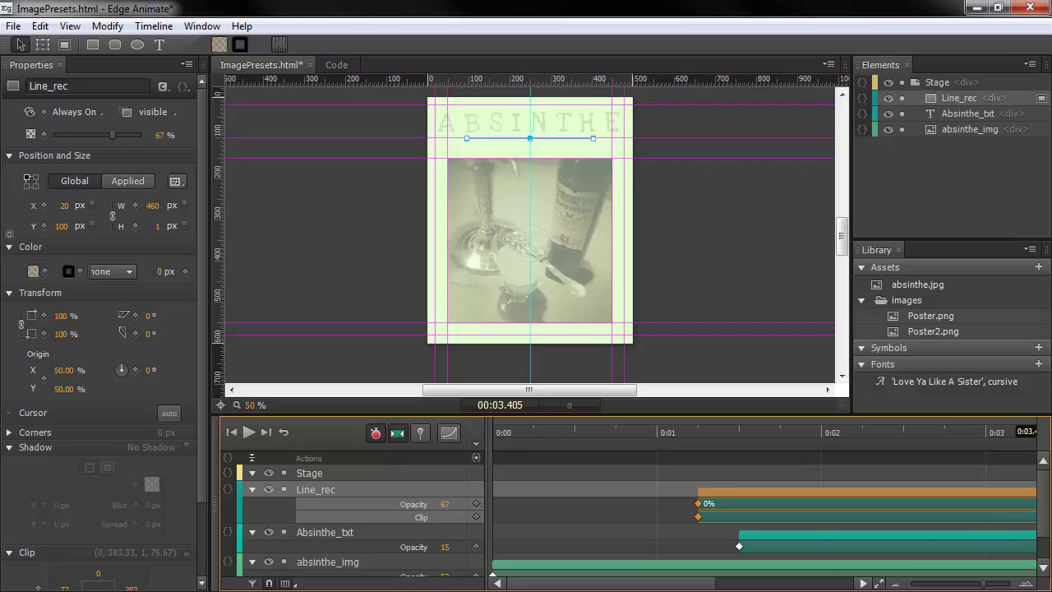